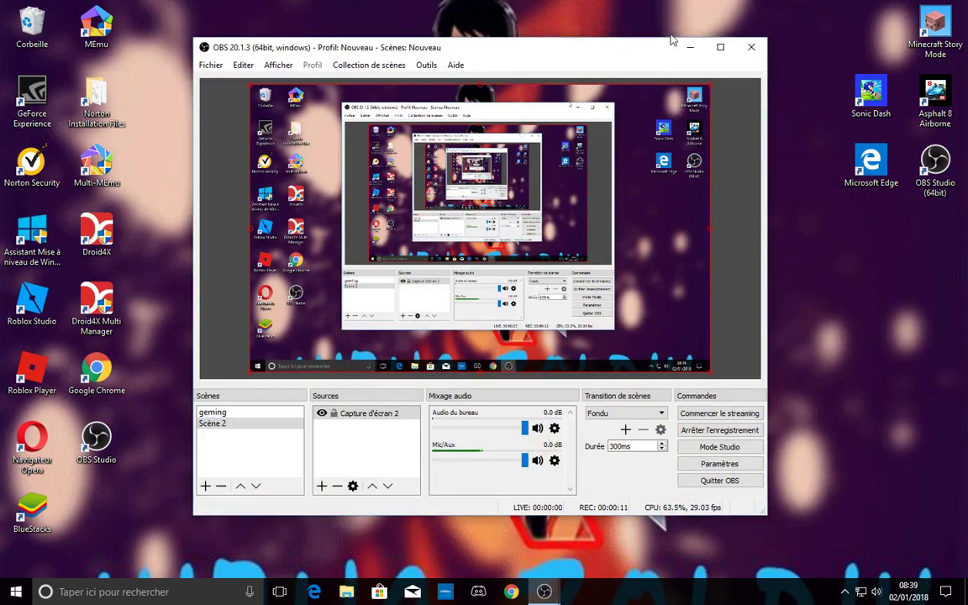
# Minimise the OBS window and dismiss the upper YouTube notifications covering Chrome's new tab page.
pyautogui.click(693, 48)
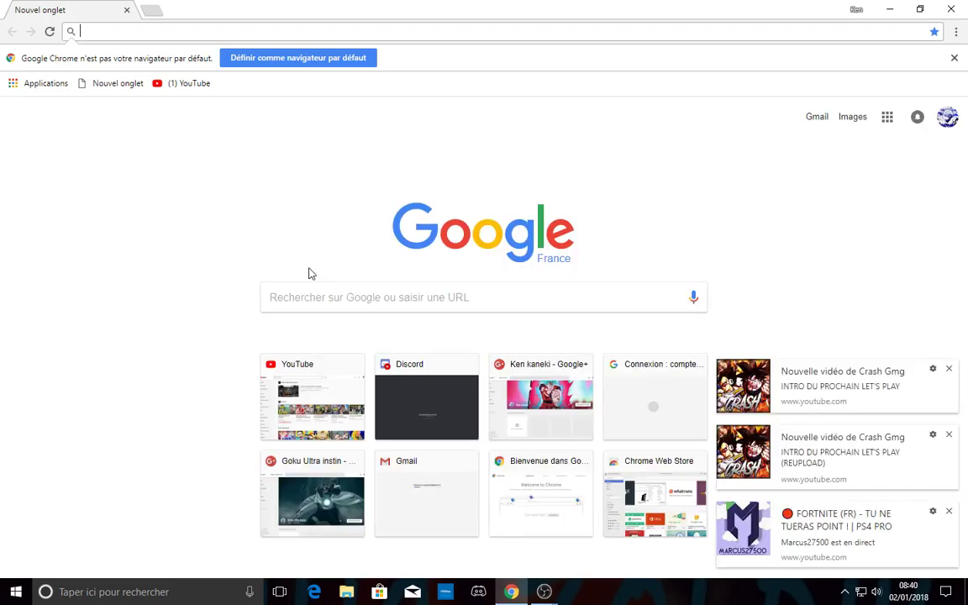
pyautogui.click(949, 370)
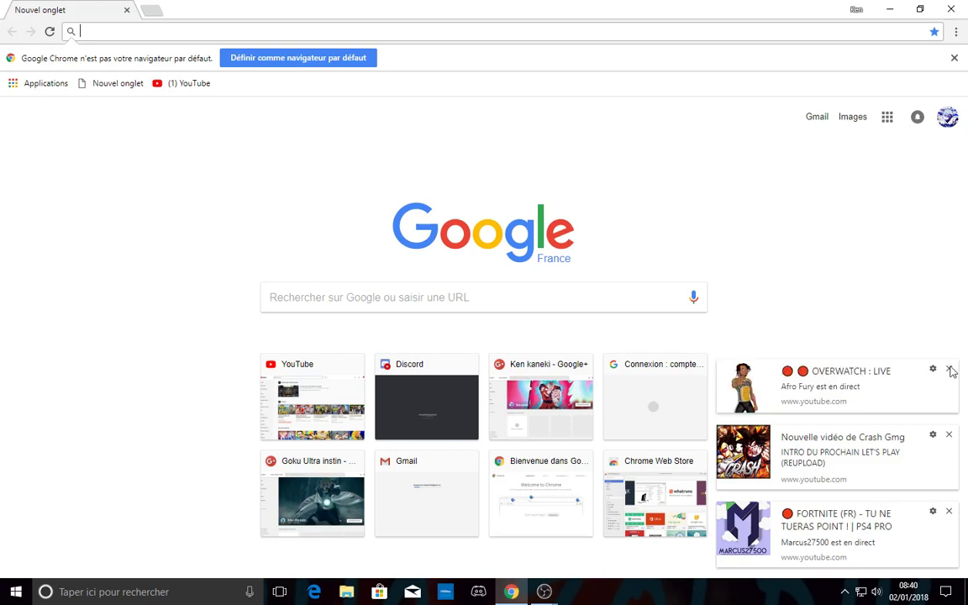
pyautogui.click(948, 367)
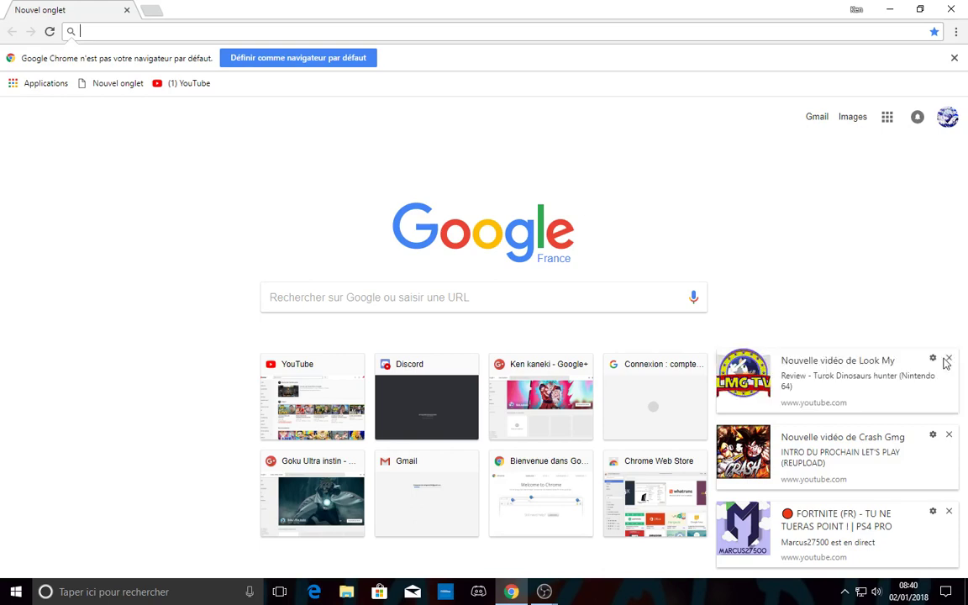
pyautogui.click(947, 361)
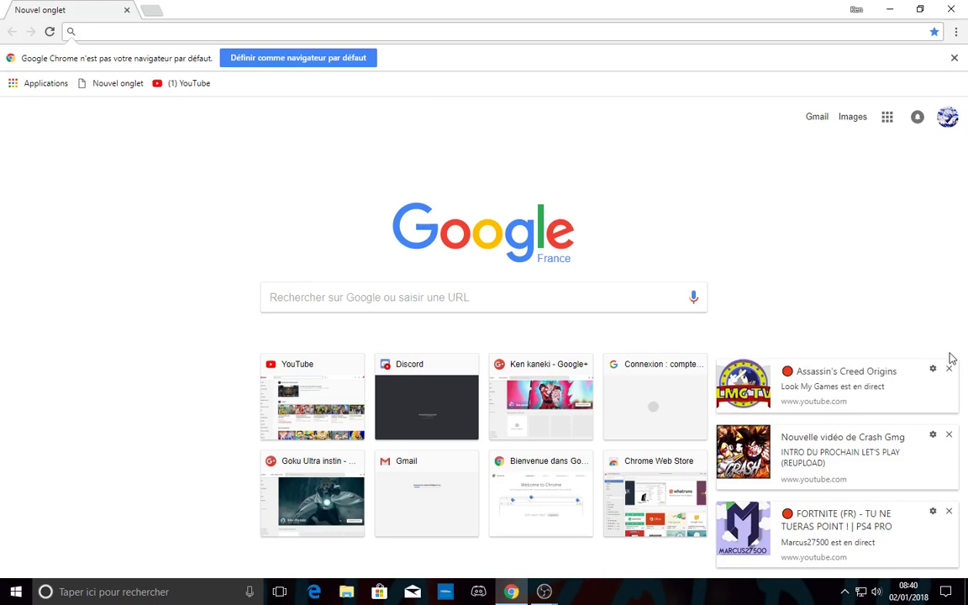
pyautogui.click(949, 368)
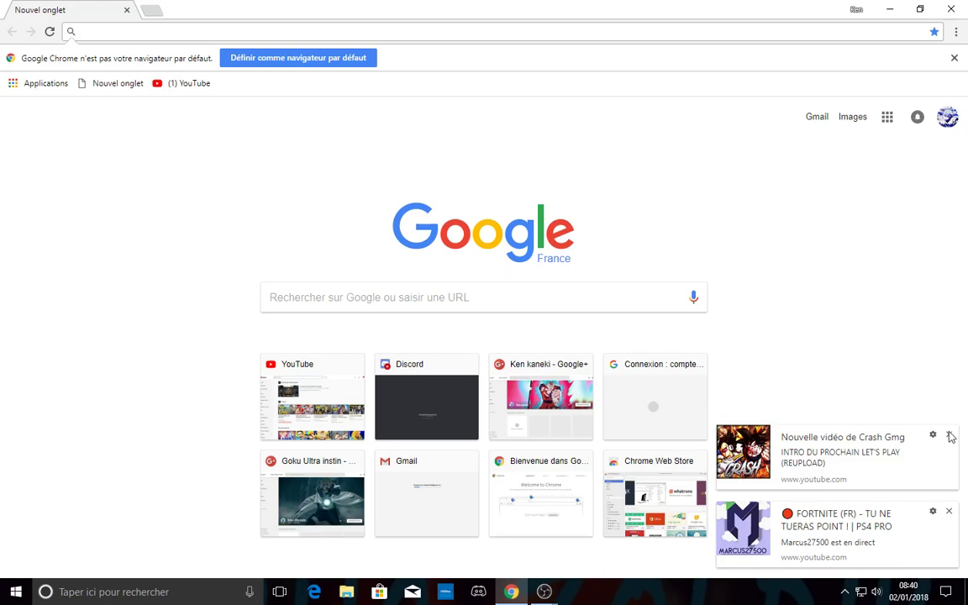
pyautogui.click(950, 436)
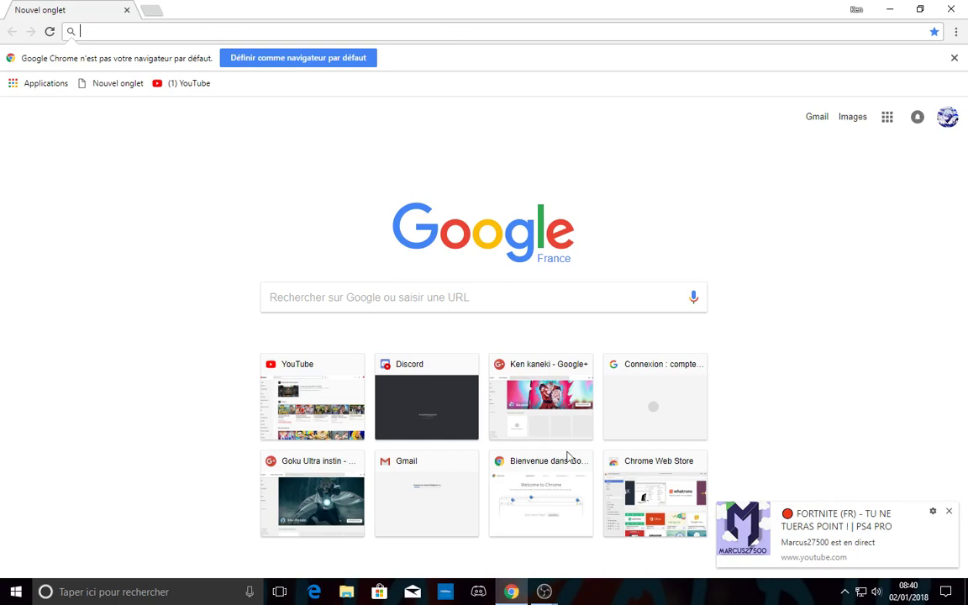
# Minimise Chrome, dismiss the remaining YouTube notifications over the desktop, and bring the Chrome window back.
pyautogui.click(499, 590)
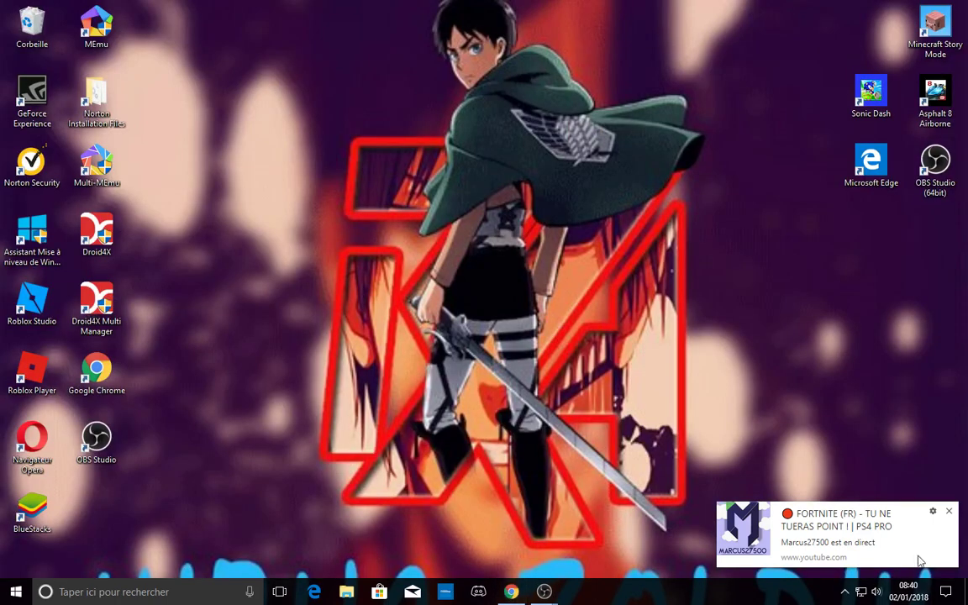
pyautogui.click(949, 512)
pyautogui.click(949, 513)
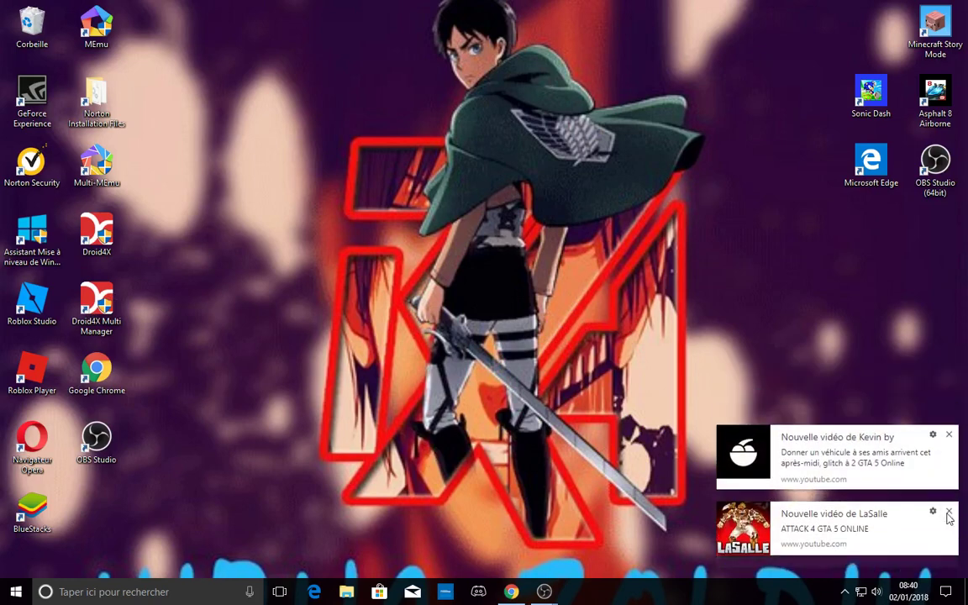
pyautogui.click(948, 512)
pyautogui.click(949, 512)
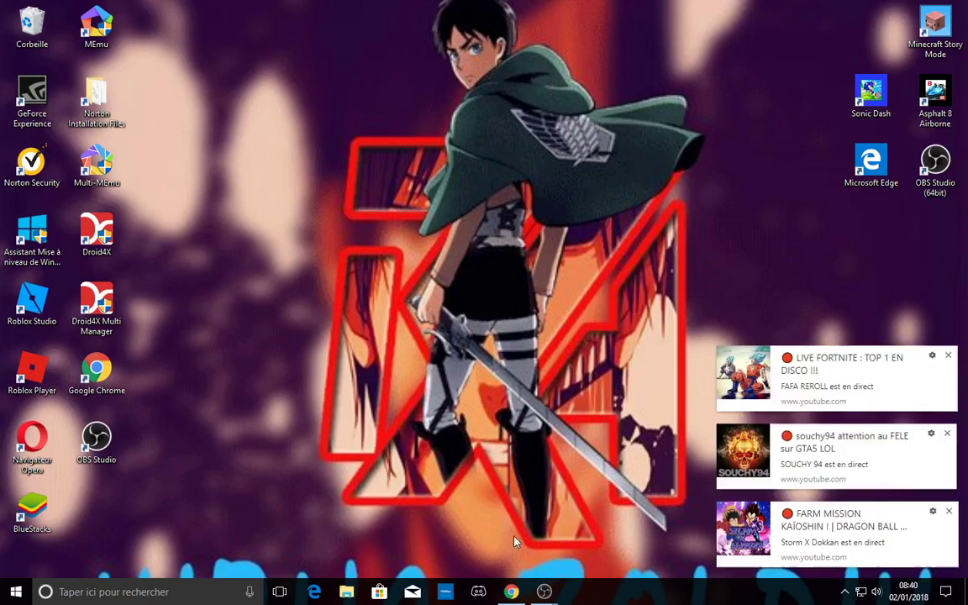
pyautogui.click(949, 355)
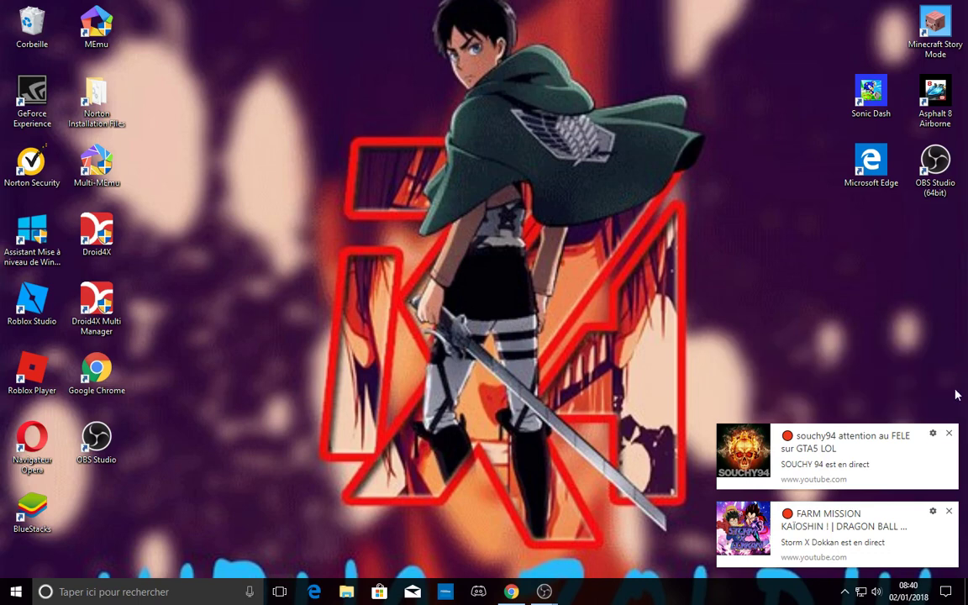
pyautogui.click(949, 434)
pyautogui.click(949, 512)
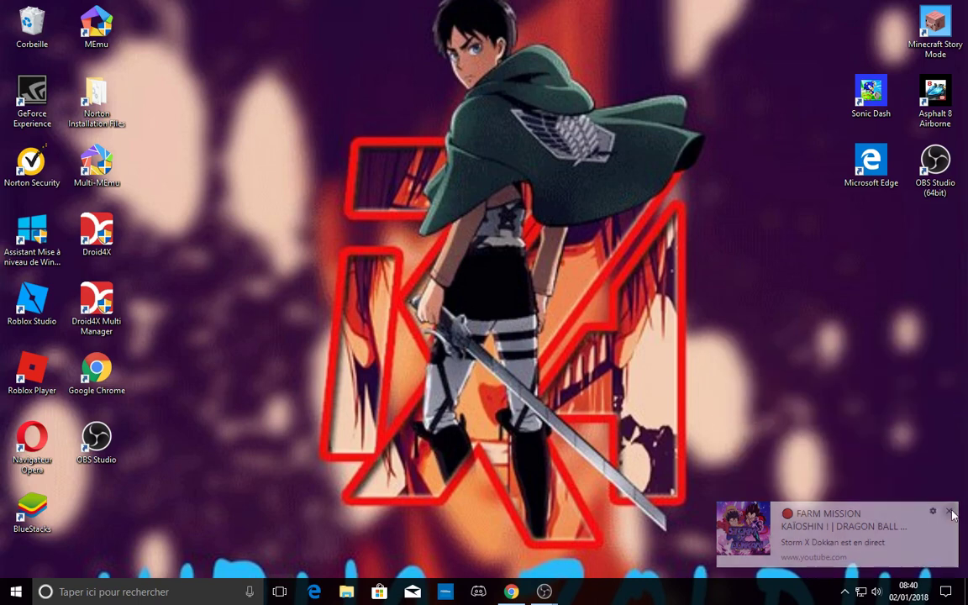
pyautogui.click(511, 591)
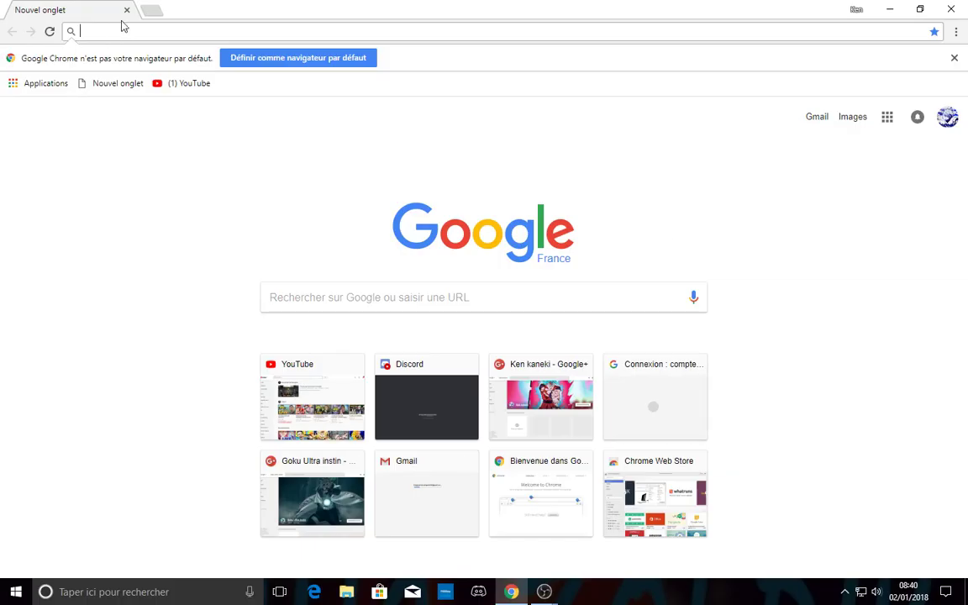
pyautogui.write('drag')
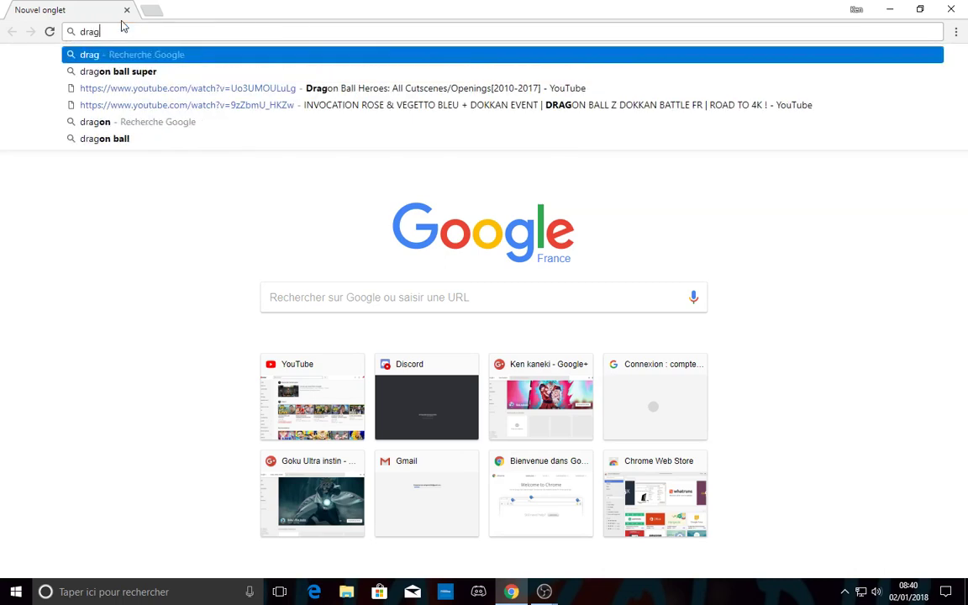
pyautogui.write('on')
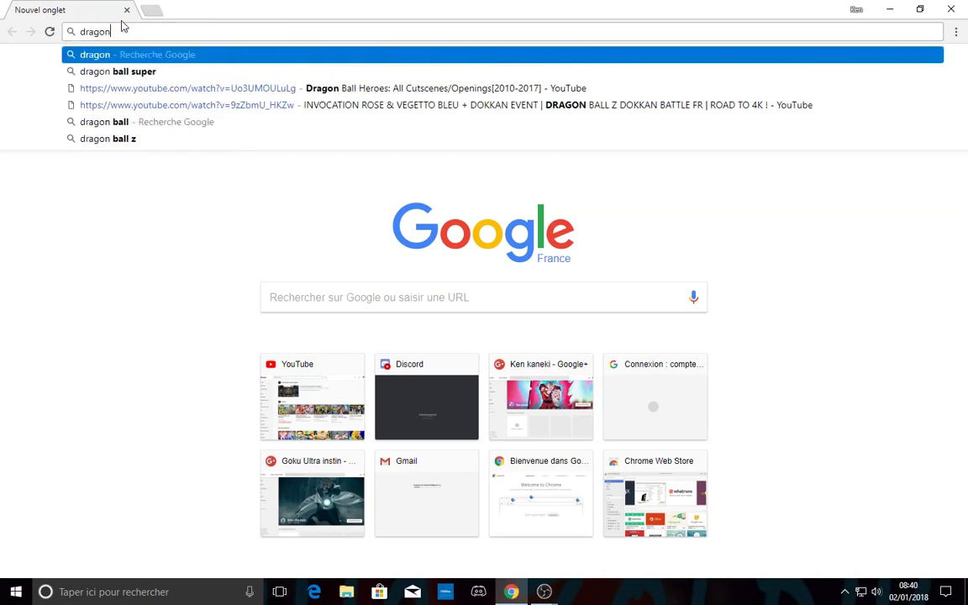
pyautogui.press('Escape')
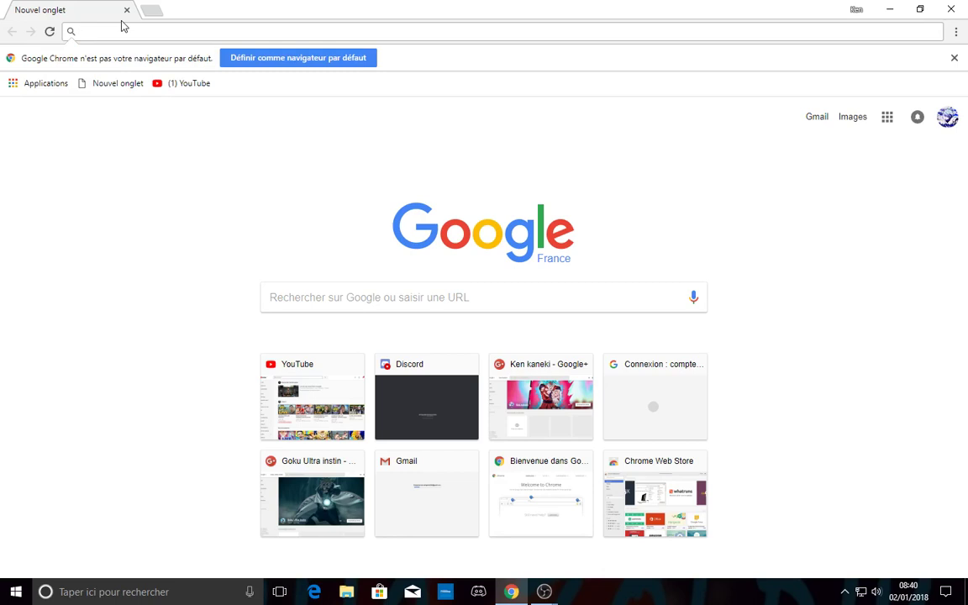
# Search Google for "time breaker bardock" and show the image results.
pyautogui.write('time b')
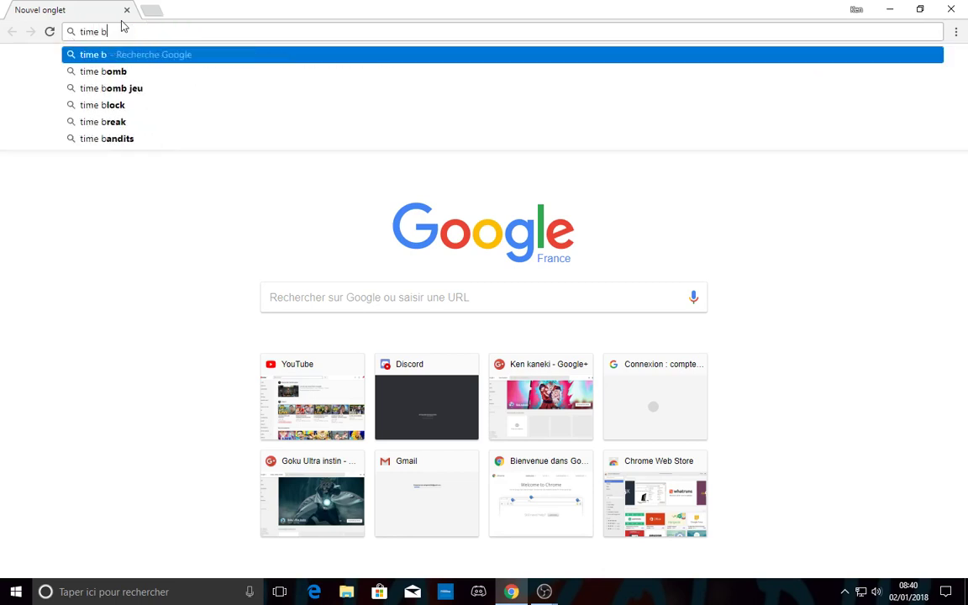
pyautogui.write('reaker ')
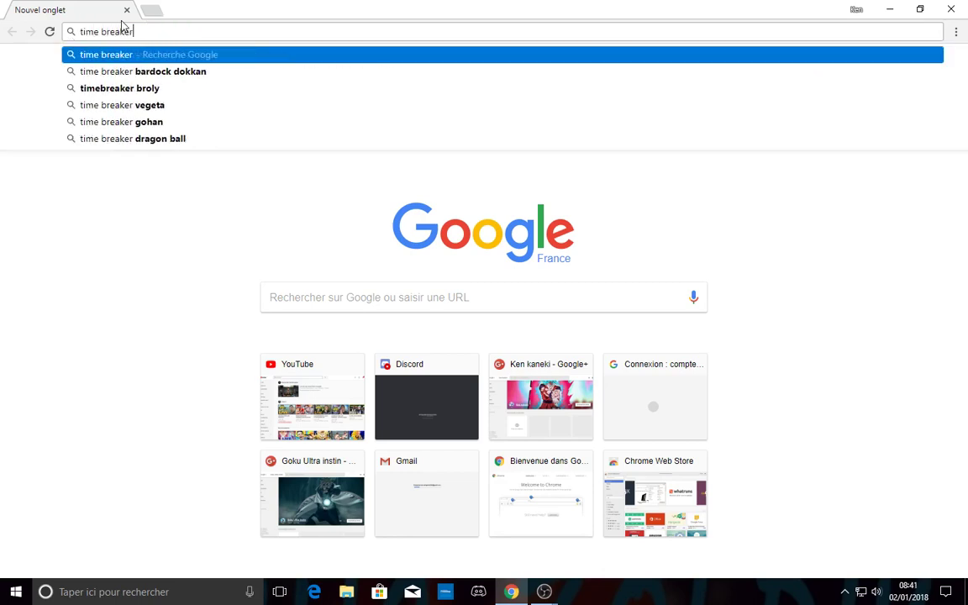
pyautogui.write('bardo')
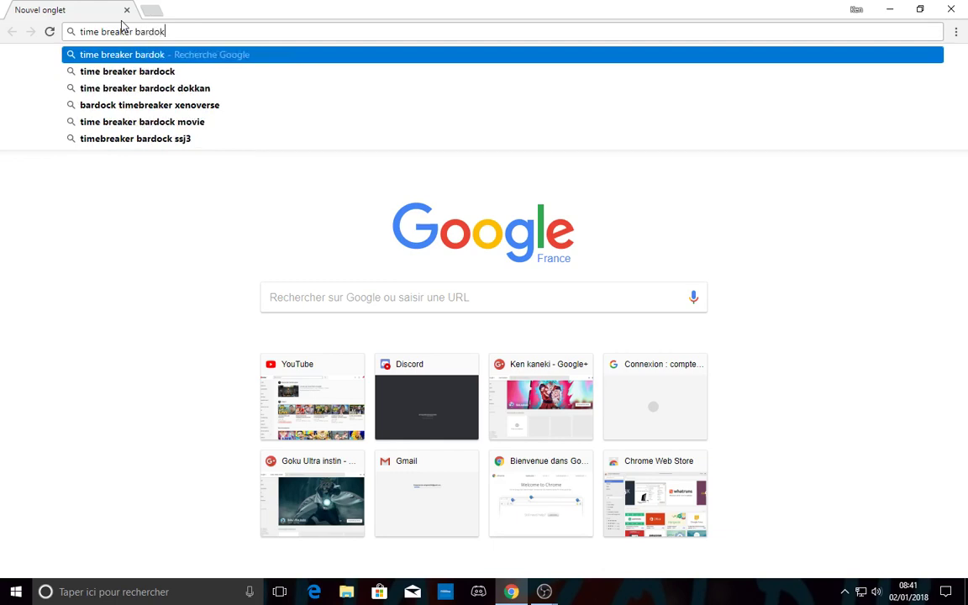
pyautogui.write('ck')
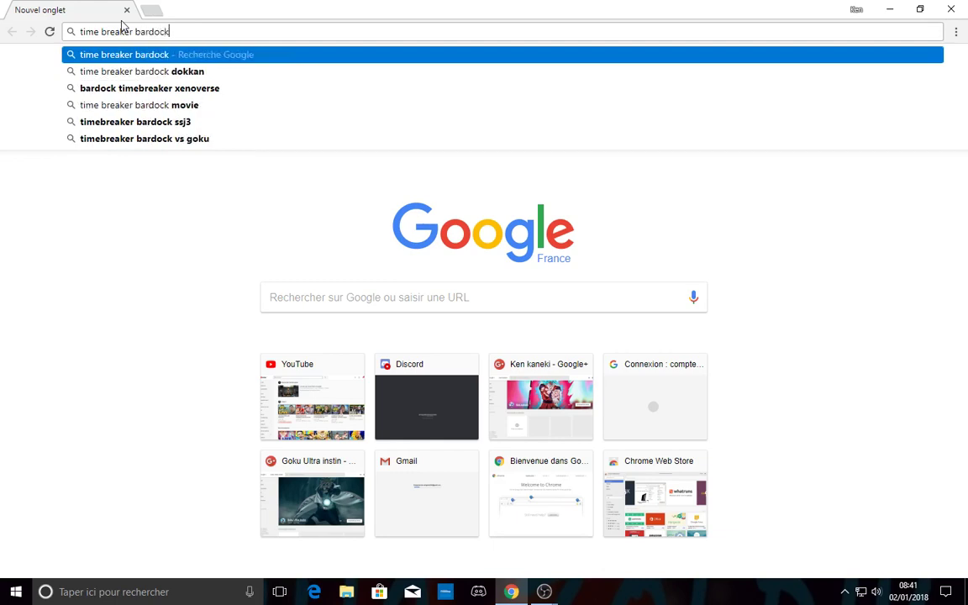
pyautogui.press('Return')
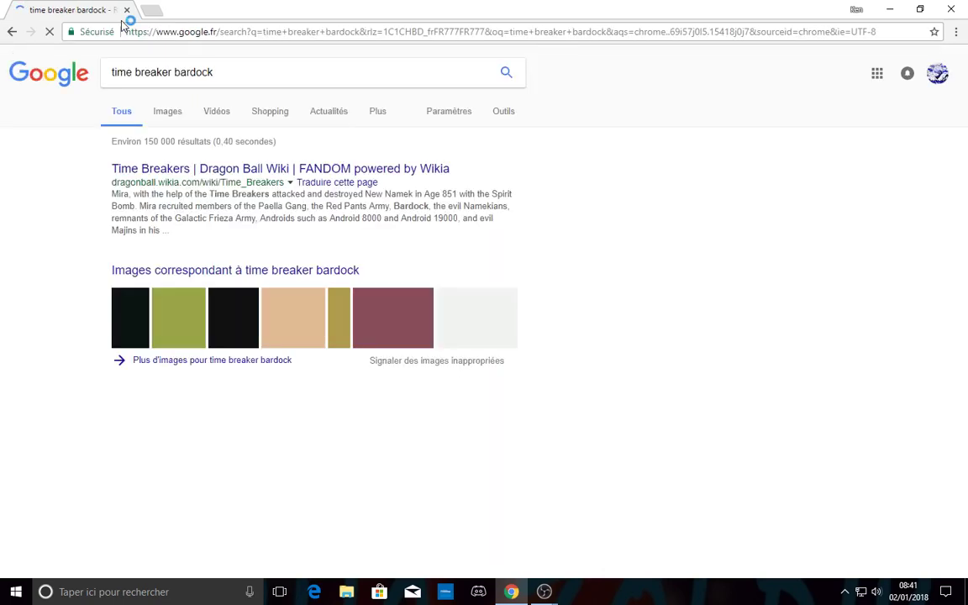
pyautogui.click(165, 112)
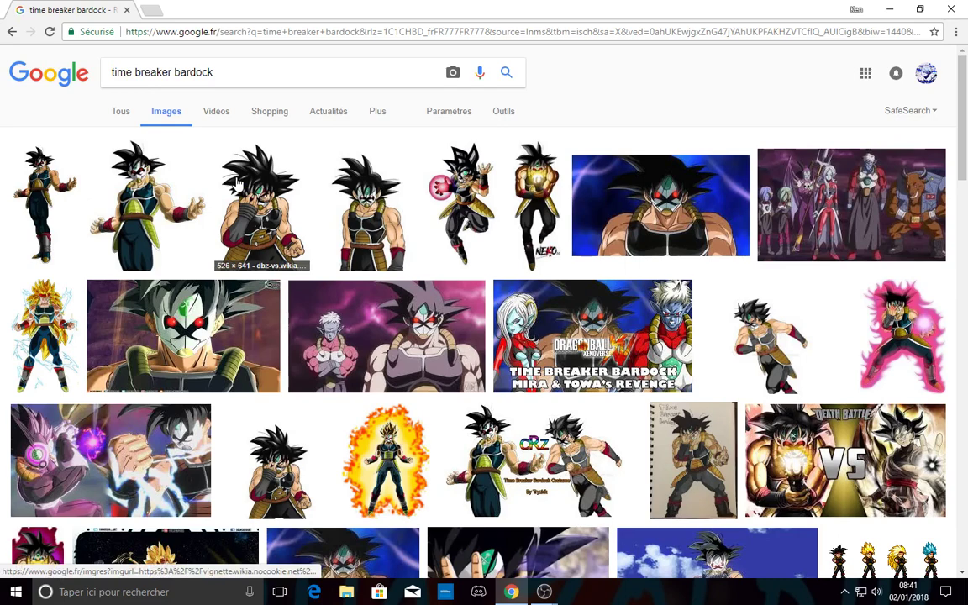
# Refine the image search to "time breaker bardock render".
pyautogui.click(242, 70)
pyautogui.write('ren')
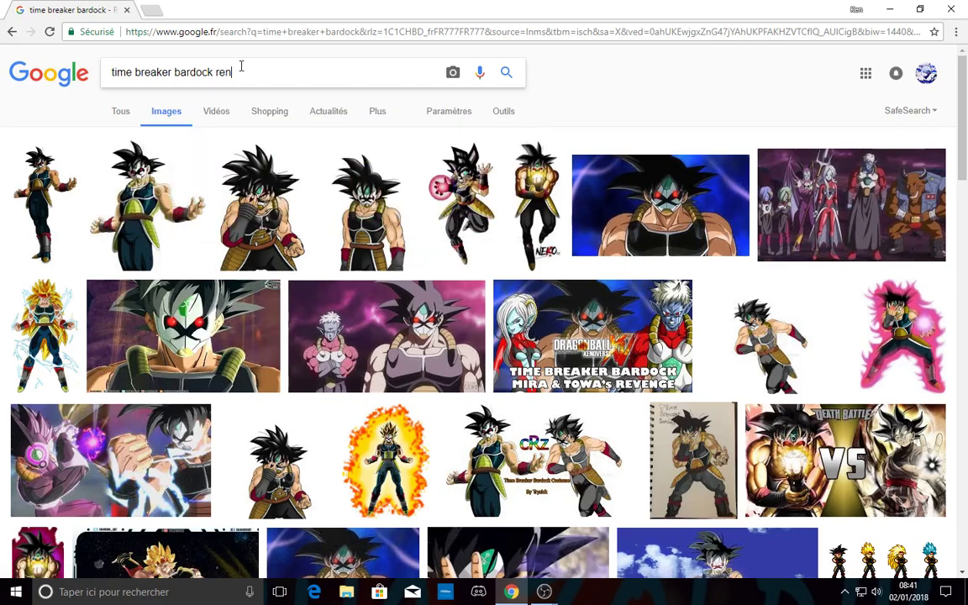
pyautogui.write('der')
pyautogui.press('Return')
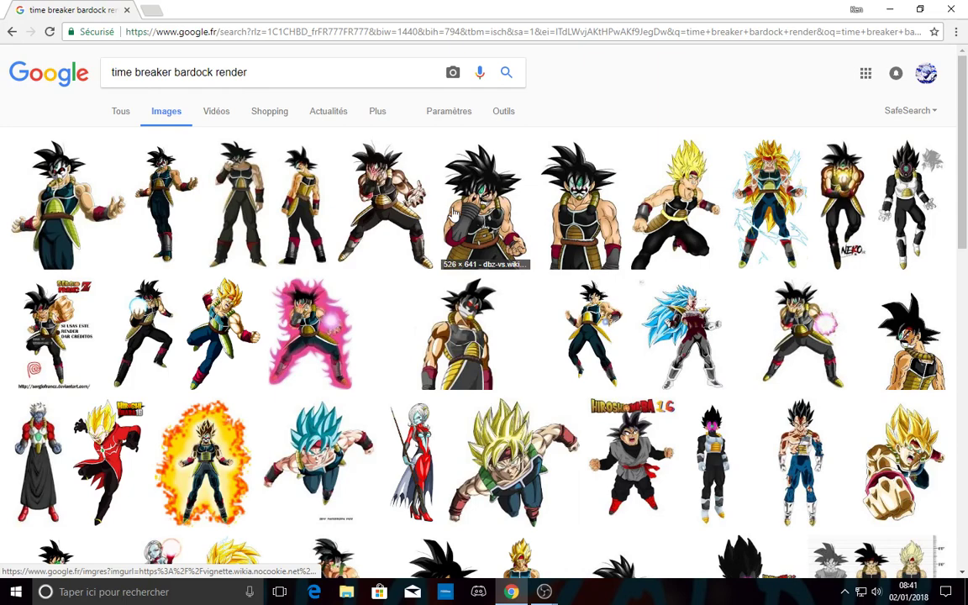
# Save the Bardock Time Breaker render with the pink aura as a PNG in the Images enregistrées folder, keeping the suggested file name.
pyautogui.click(311, 335)
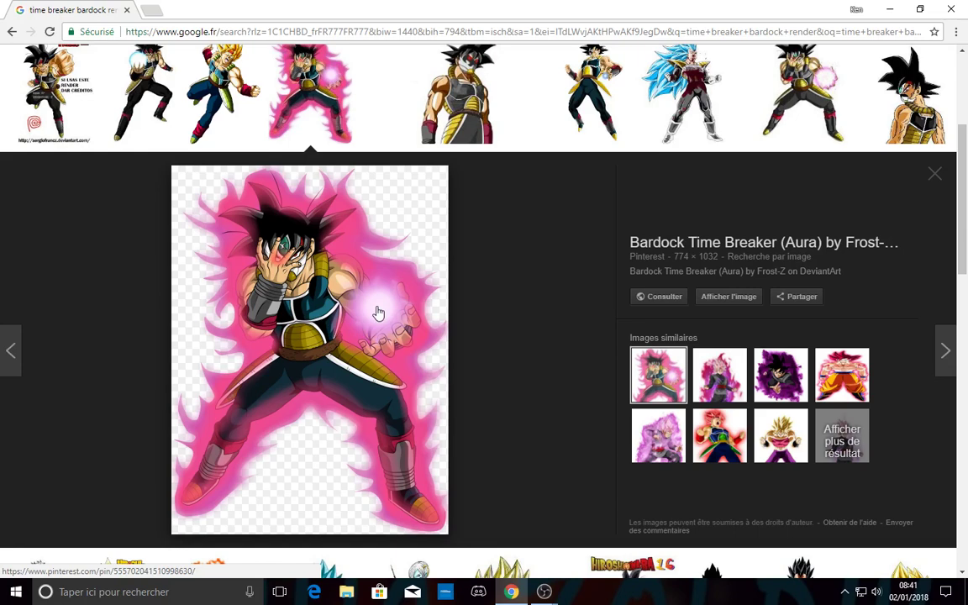
pyautogui.rightClick(379, 312)
pyautogui.click(411, 346)
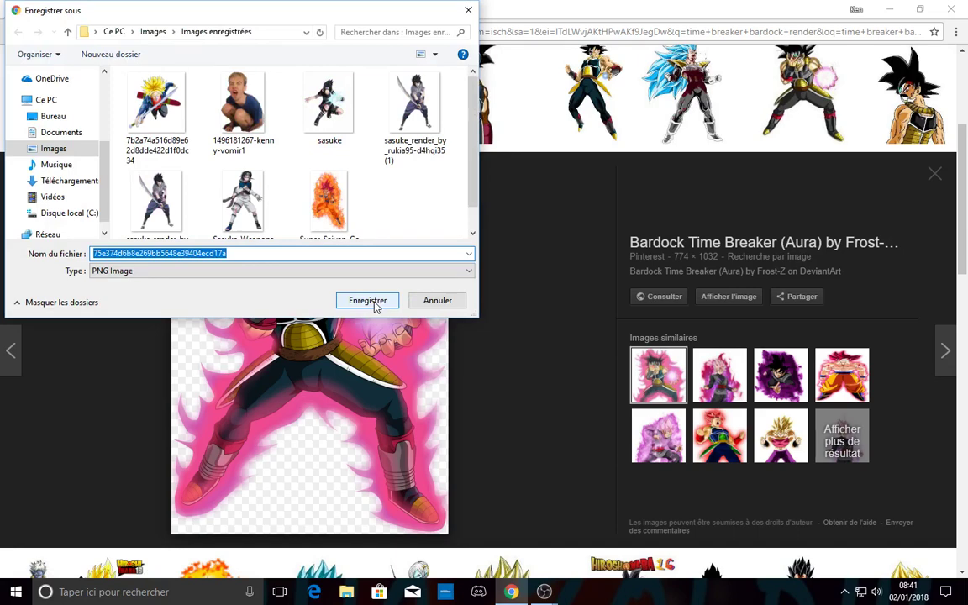
pyautogui.click(367, 300)
# Change the image search to "time breaker bardock wallpaper".
pyautogui.scroll(3, 242, 101)
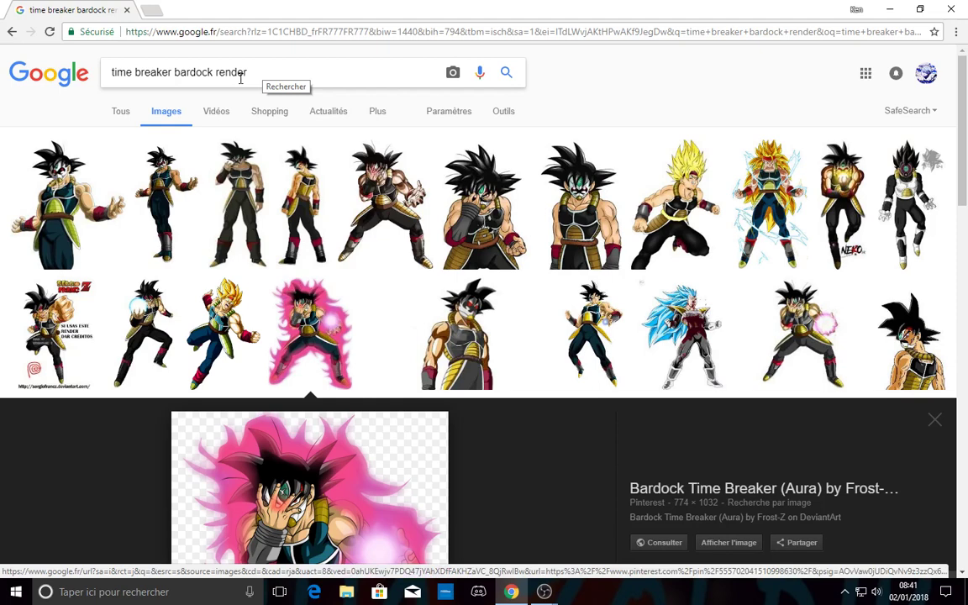
pyautogui.click(246, 76)
pyautogui.press('BackSpace')
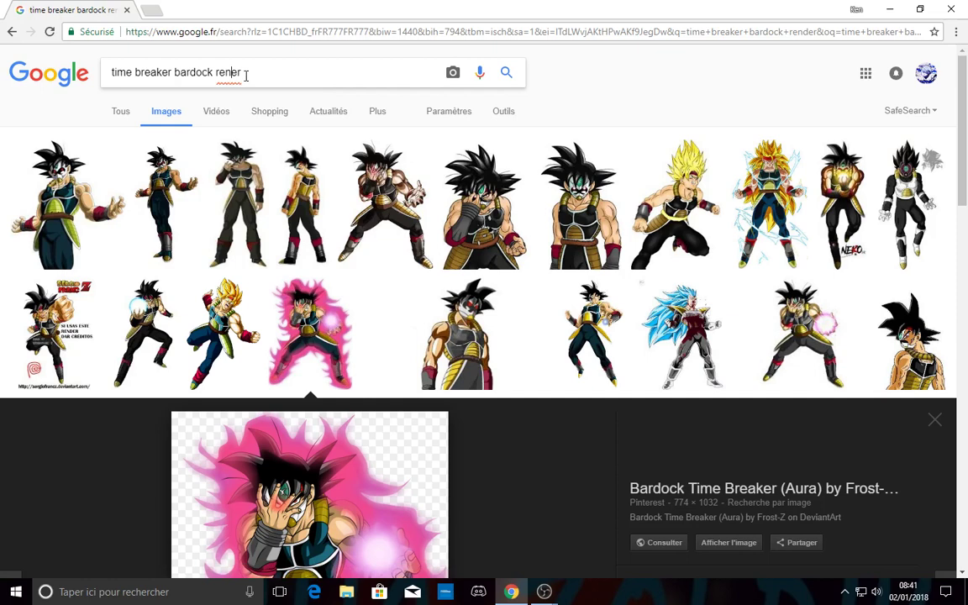
pyautogui.doubleClick(246, 74)
pyautogui.write('wallpaper')
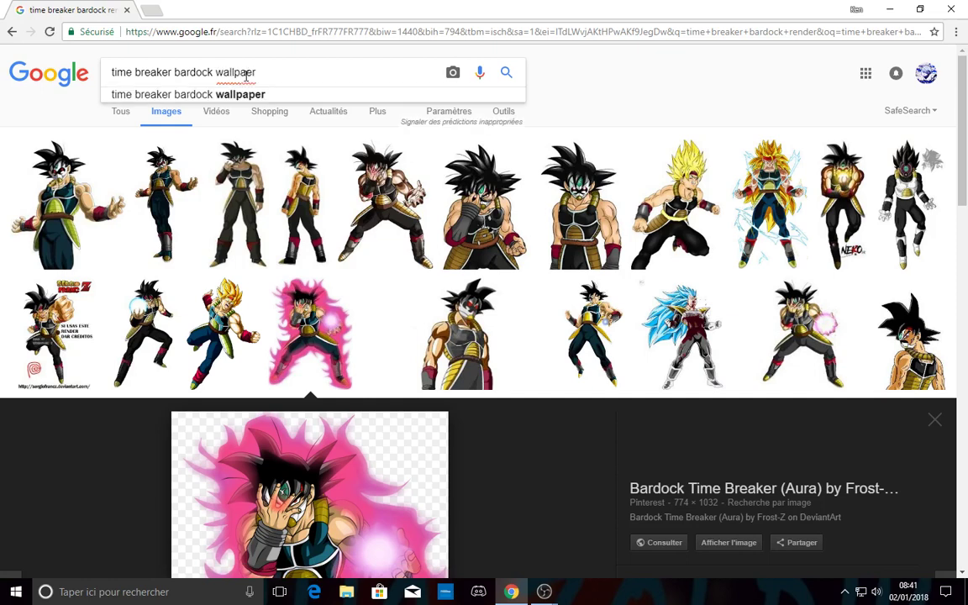
pyautogui.press('Return')
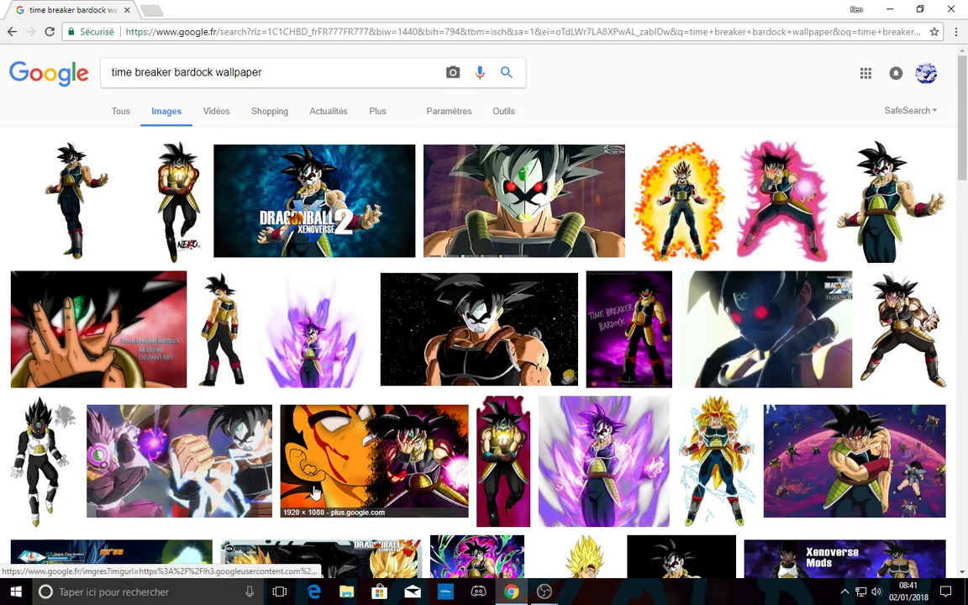
# Save the blue Dragon Ball Xenoverse 2 Time Breaker Bardock wallpaper to disk and copy the image.
pyautogui.click(316, 199)
pyautogui.rightClick(404, 312)
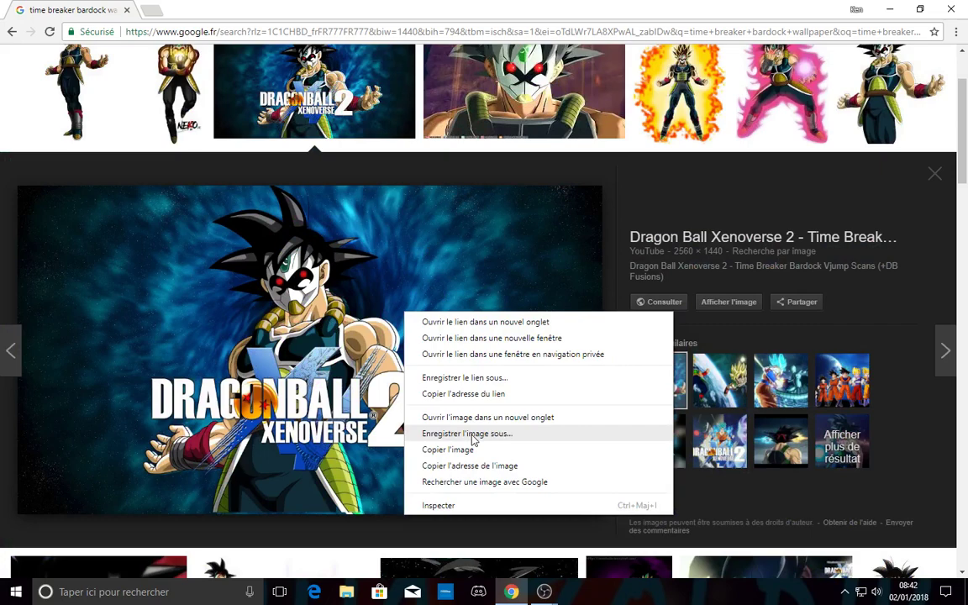
pyautogui.click(470, 433)
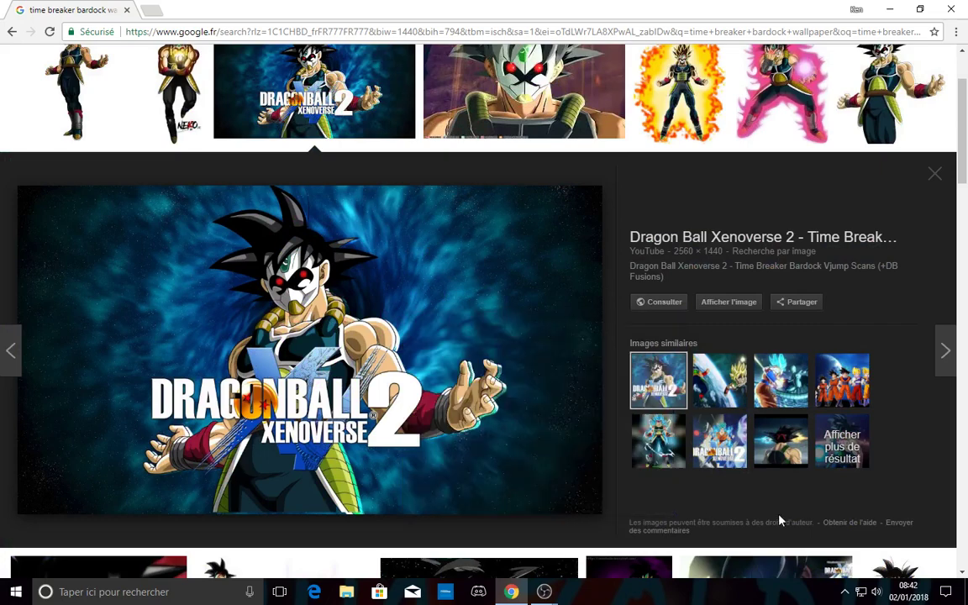
pyautogui.rightClick(505, 221)
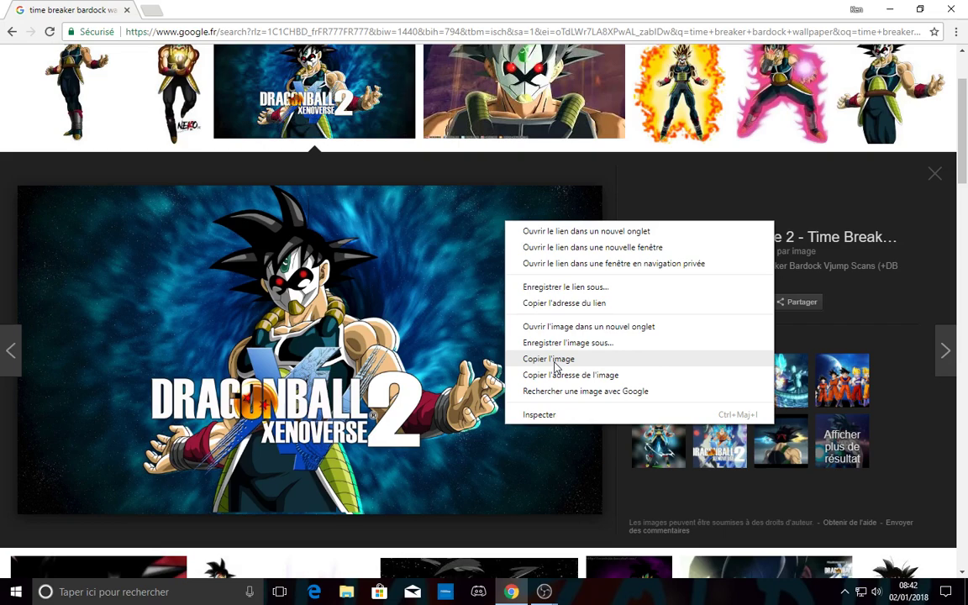
pyautogui.click(554, 368)
# Open the Photoshop CS6 MS TUTO archive from the Téléchargements folder.
pyautogui.press('super+e')
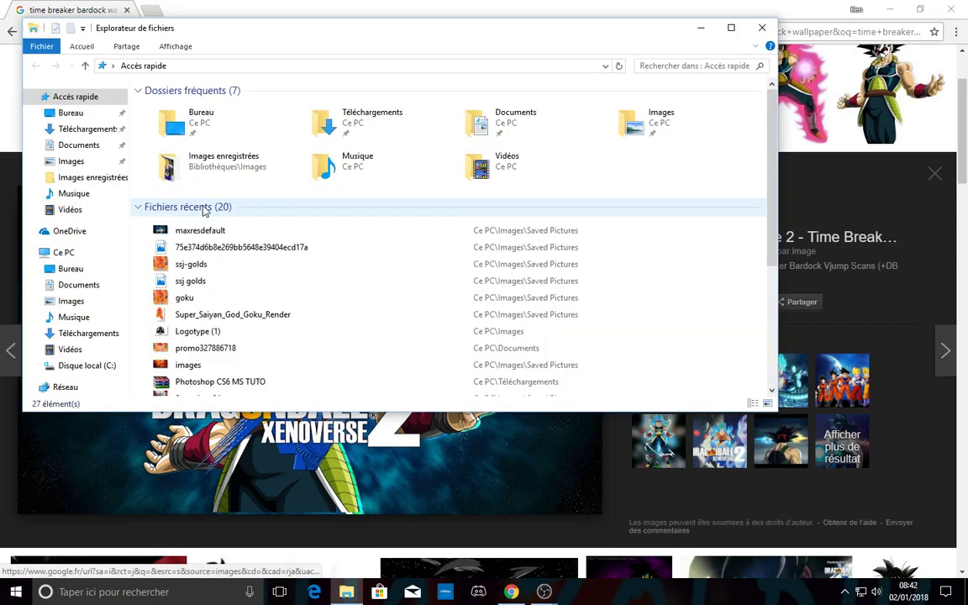
pyautogui.click(88, 333)
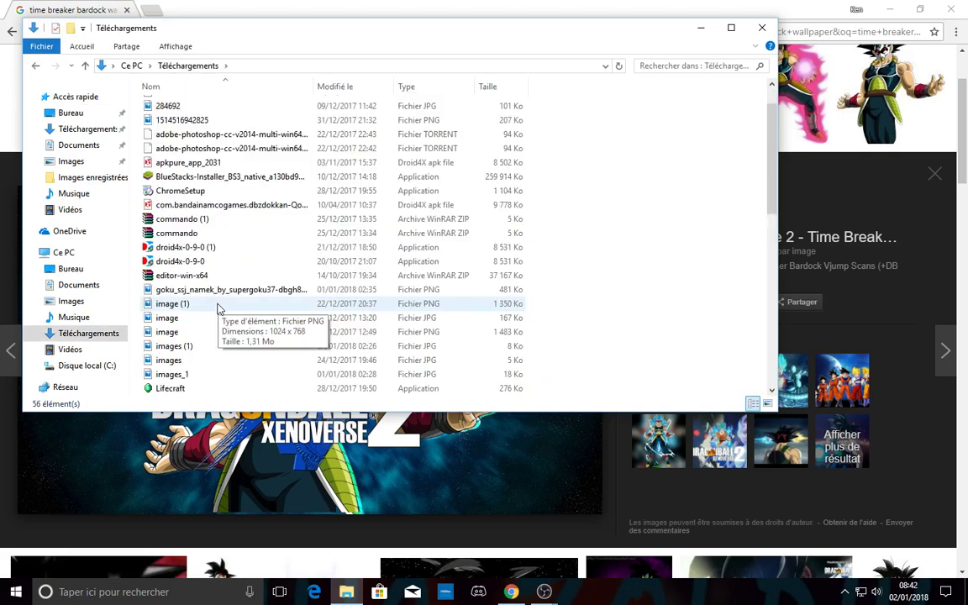
pyautogui.scroll(-6, 217, 308)
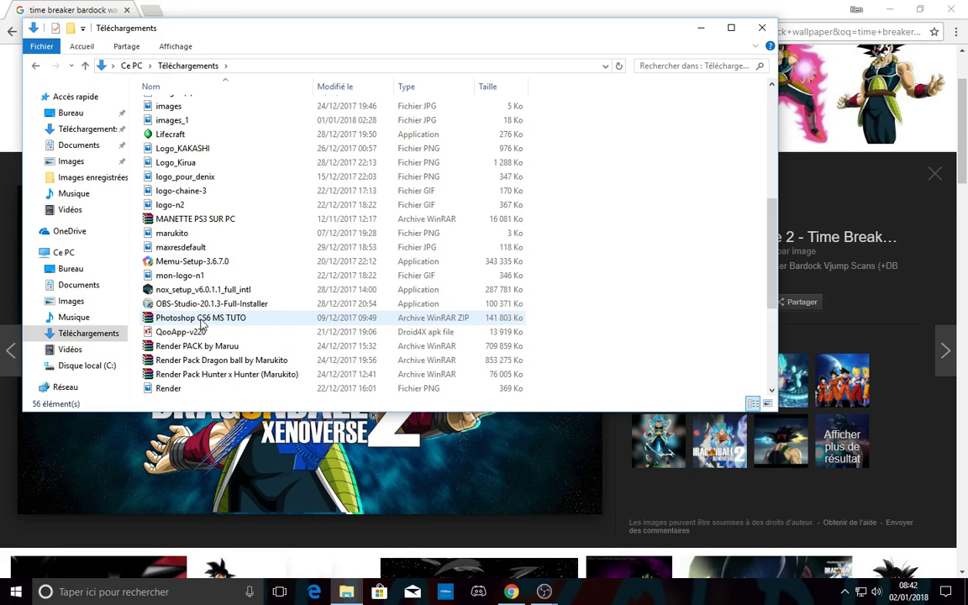
pyautogui.doubleClick(202, 318)
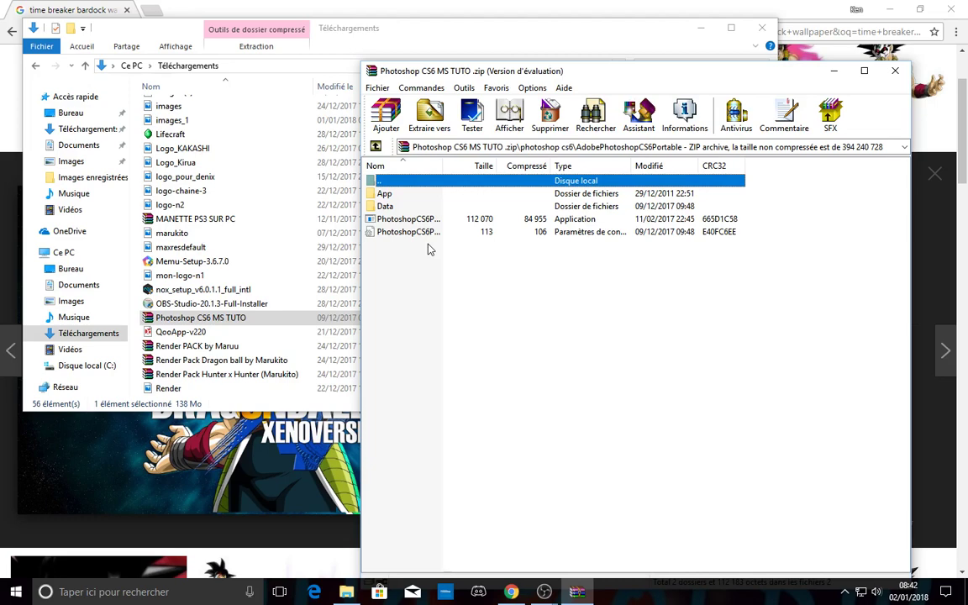
# Launch the portable Photoshop CS6 application from inside the AdobePhotoshopCS6Portable folder of the archive.
pyautogui.press('Down')
pyautogui.press('Down')
pyautogui.press('Down')
pyautogui.press('Return')
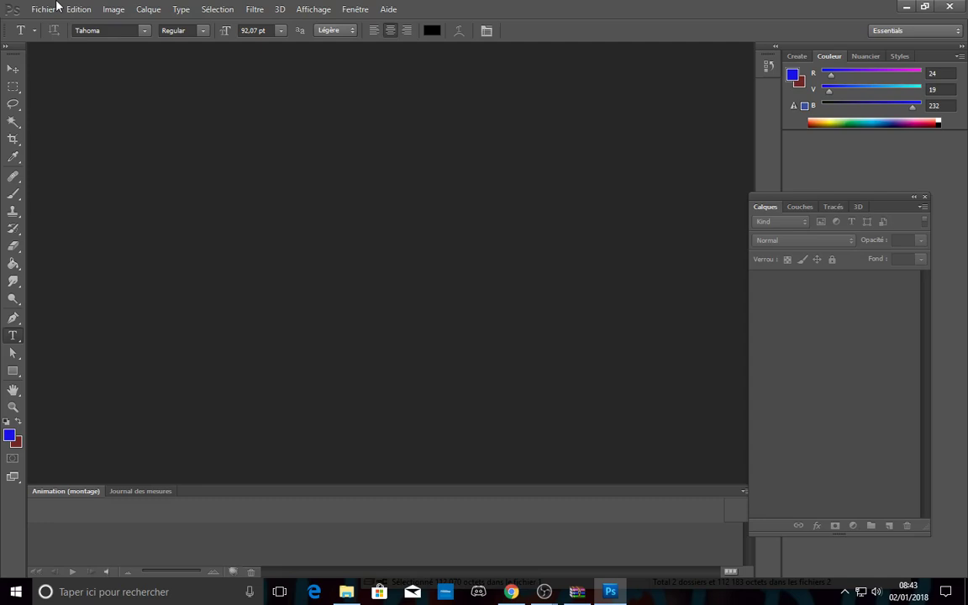
# Create a white 800 × 800 pixel RGB document at 72 pixels/cm named "logo time breaker" and activate the Move tool.
pyautogui.hotkey('ctrl', 'n')
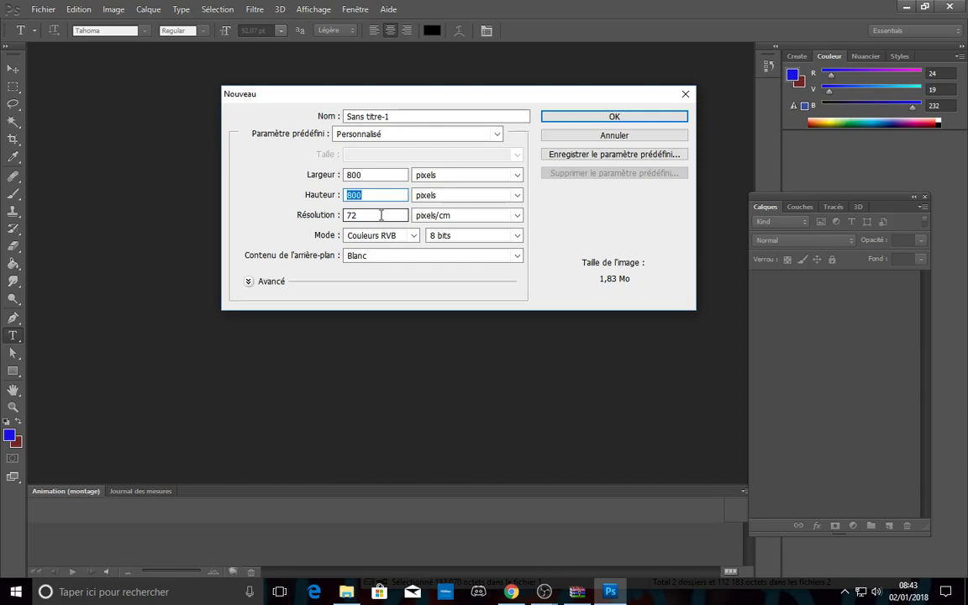
pyautogui.click(622, 116)
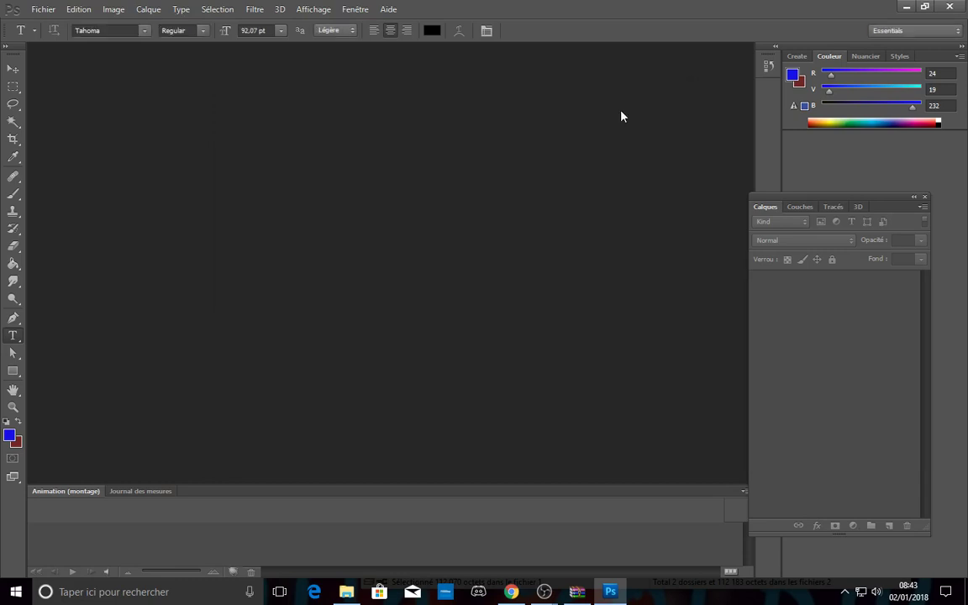
pyautogui.press('v')
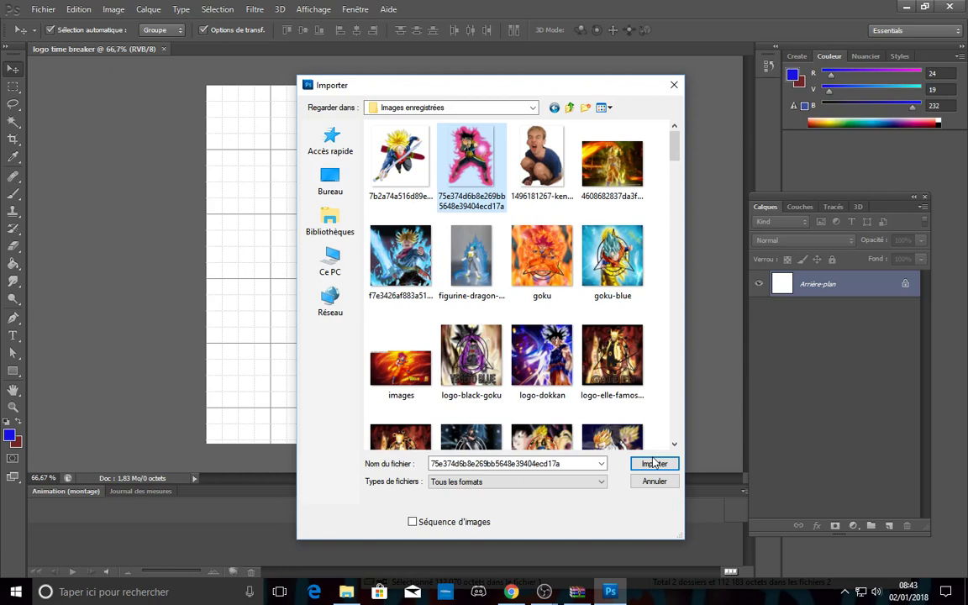
# Place the maxresdefault wallpaper from the Images enregistrées folder into the document.
pyautogui.scroll(-15, 542, 352)
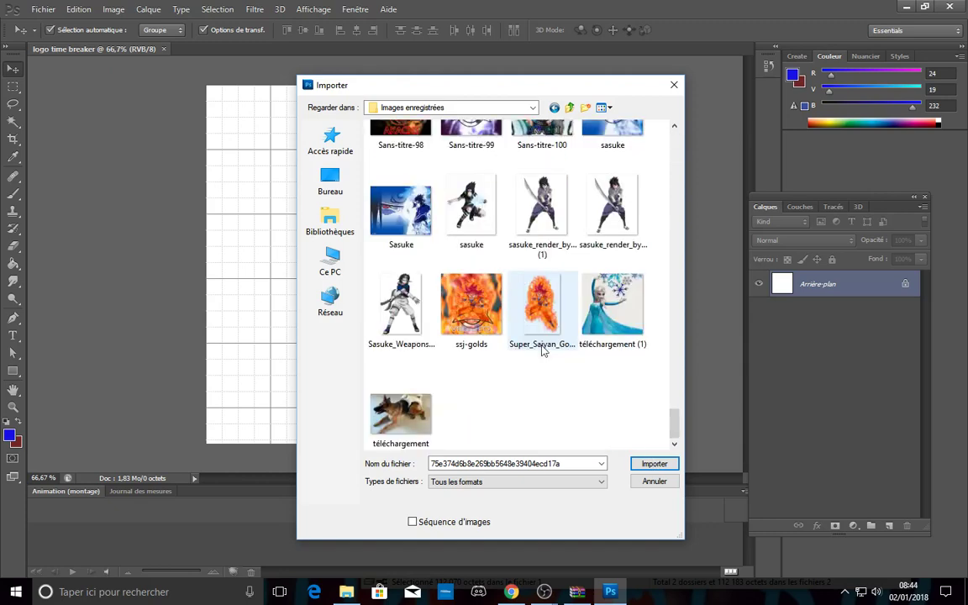
pyautogui.scroll(12, 543, 351)
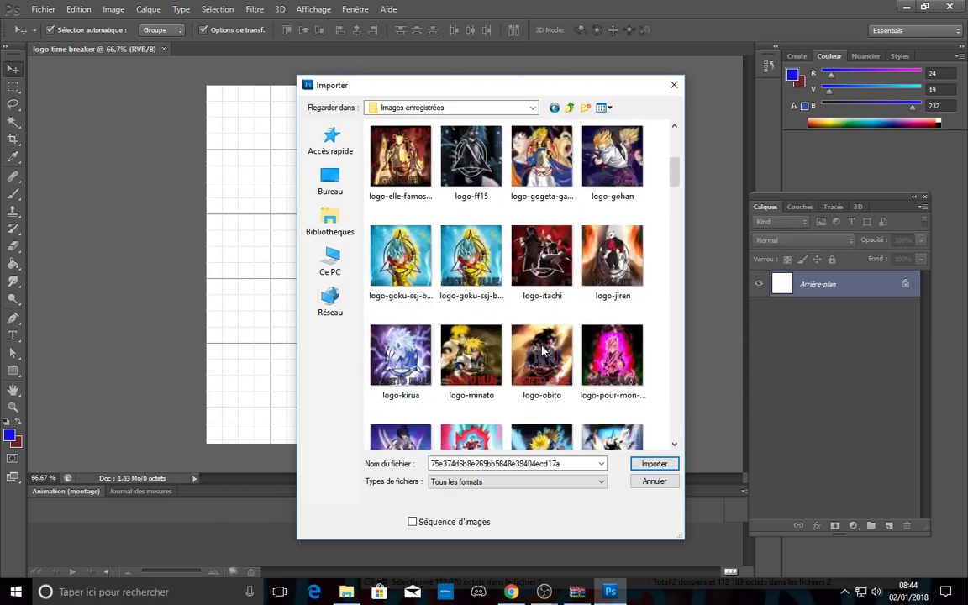
pyautogui.scroll(-3, 542, 351)
pyautogui.click(472, 361)
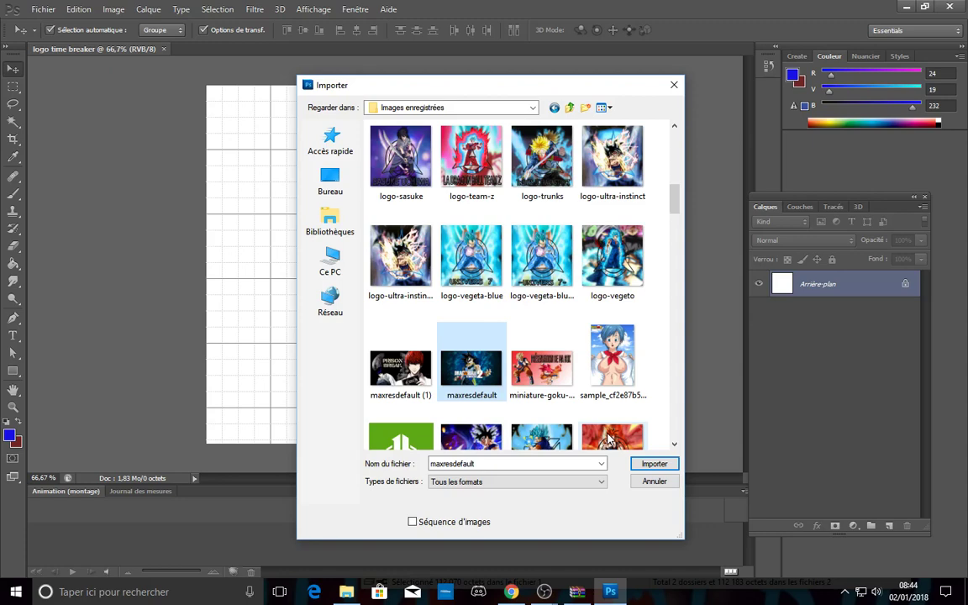
# Place the Logotype (1) image over the wallpaper and add a red 7 px outer Contour style to its layer.
pyautogui.click(43, 10)
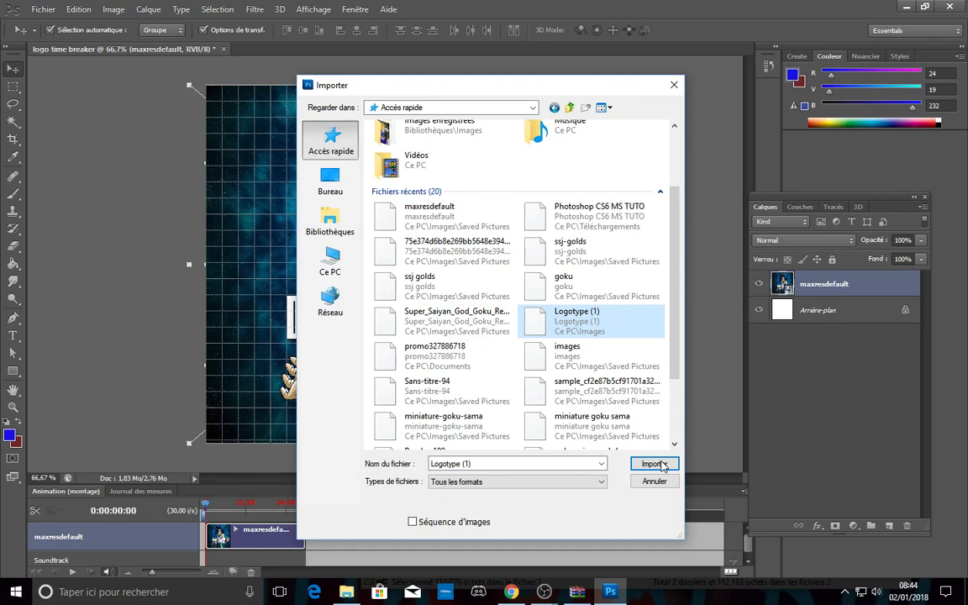
pyautogui.click(653, 463)
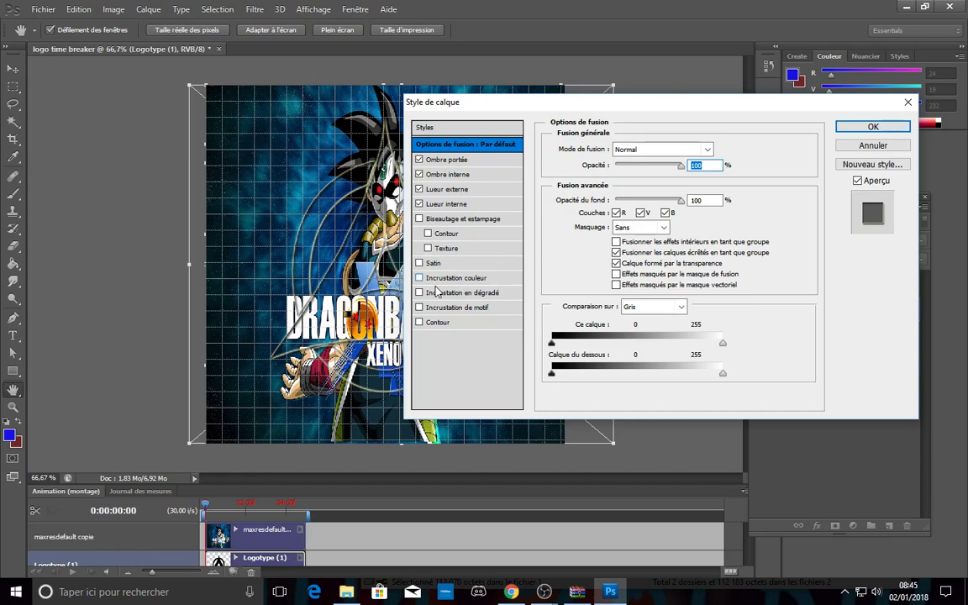
pyautogui.click(437, 322)
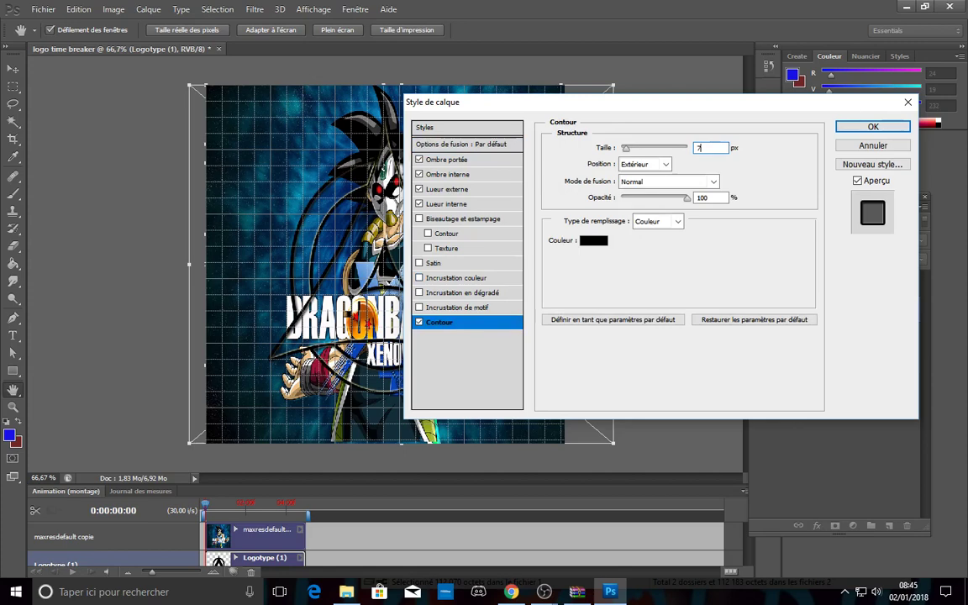
pyautogui.click(765, 312)
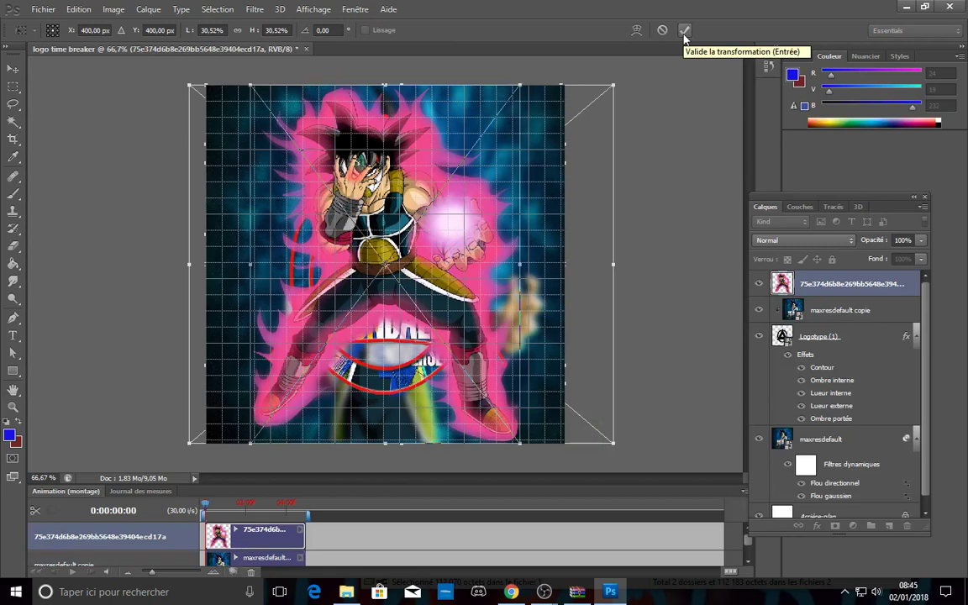
# Commit the placed pink-aura Bardock render, duplicate its layer and erase the copy's legs below the logo.
pyautogui.click(684, 32)
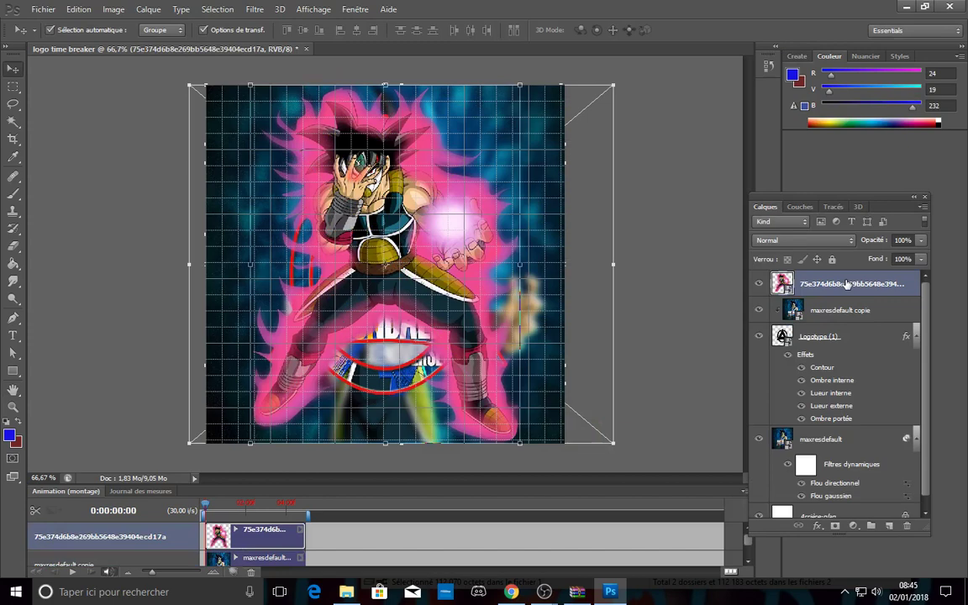
pyautogui.hotkey('ctrl', 'j')
pyautogui.press('e')
pyautogui.click(465, 210)
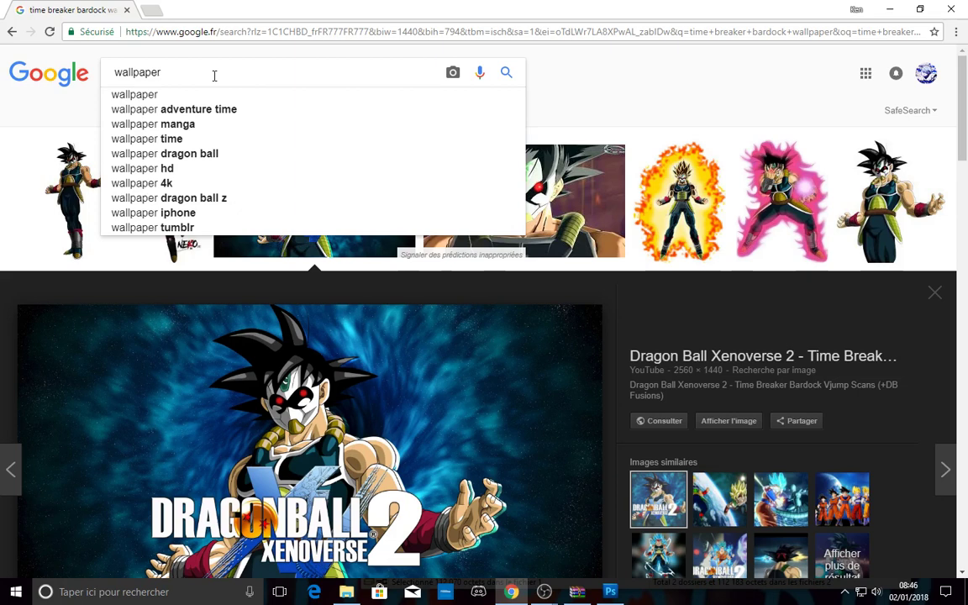
# In Chrome, search Google Images for "super dragon ball heros fusion trunks et gohan render" and accept the suggested spelling "heroes".
pyautogui.write('super dragon ball hd')
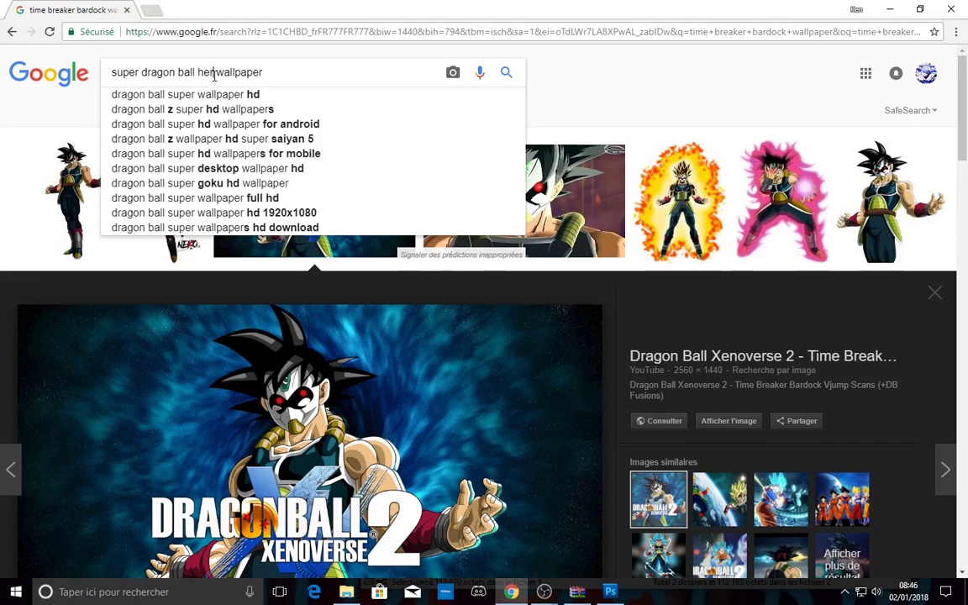
pyautogui.write('os fusion trunks et gohan')
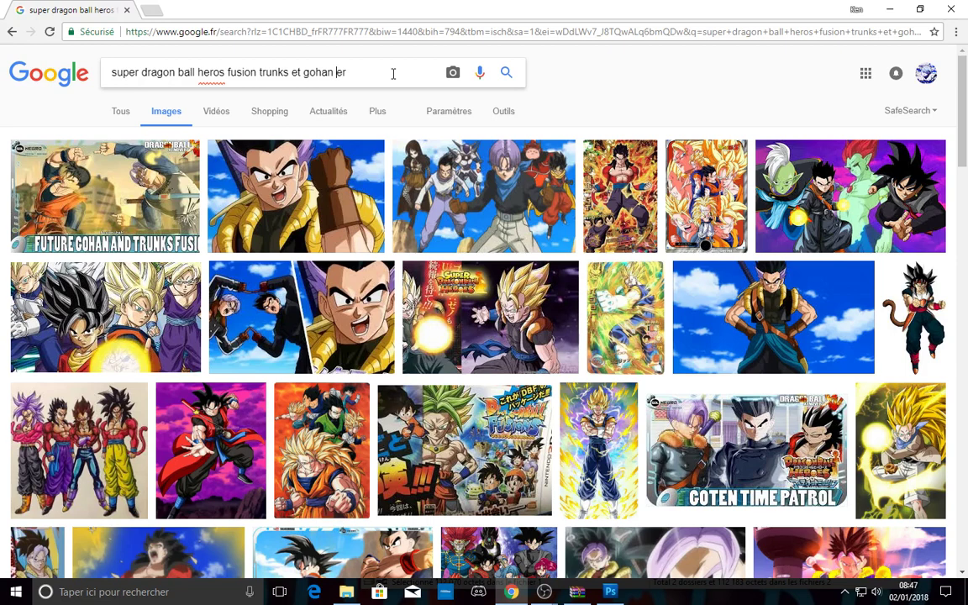
pyautogui.write('der')
pyautogui.press('Return')
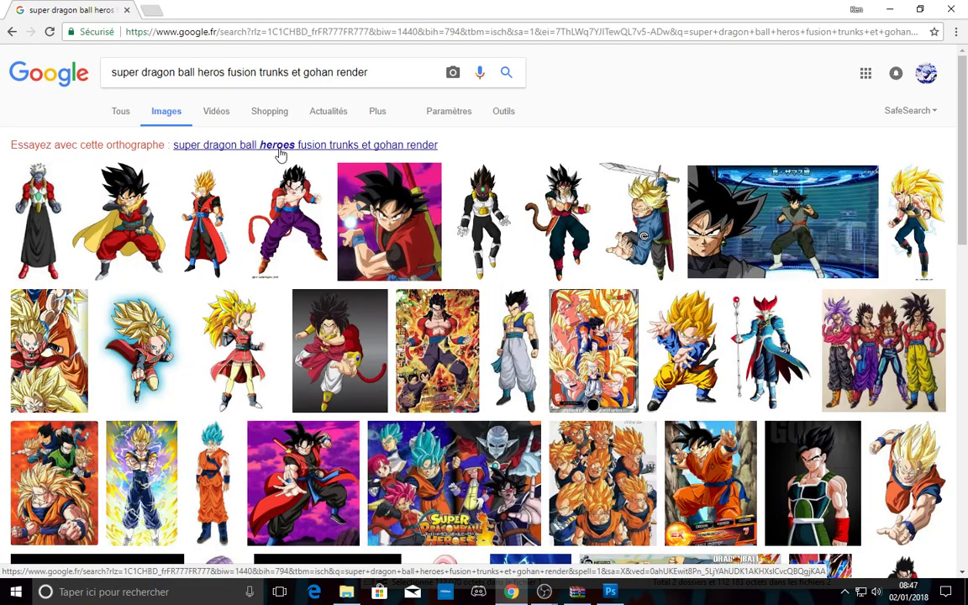
pyautogui.click(280, 148)
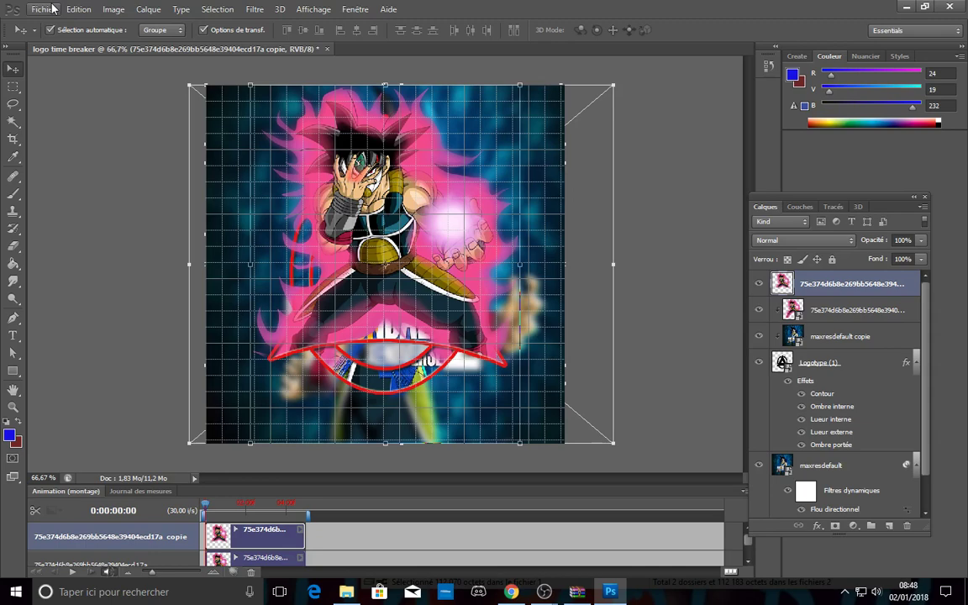
# In Photoshop, create an 800 × 800 pixel document named "logo dragon ball heros" and place the l_5809d723e58ce render scaled to 274.37% × 229.36%.
pyautogui.hotkey('ctrl', 'n')
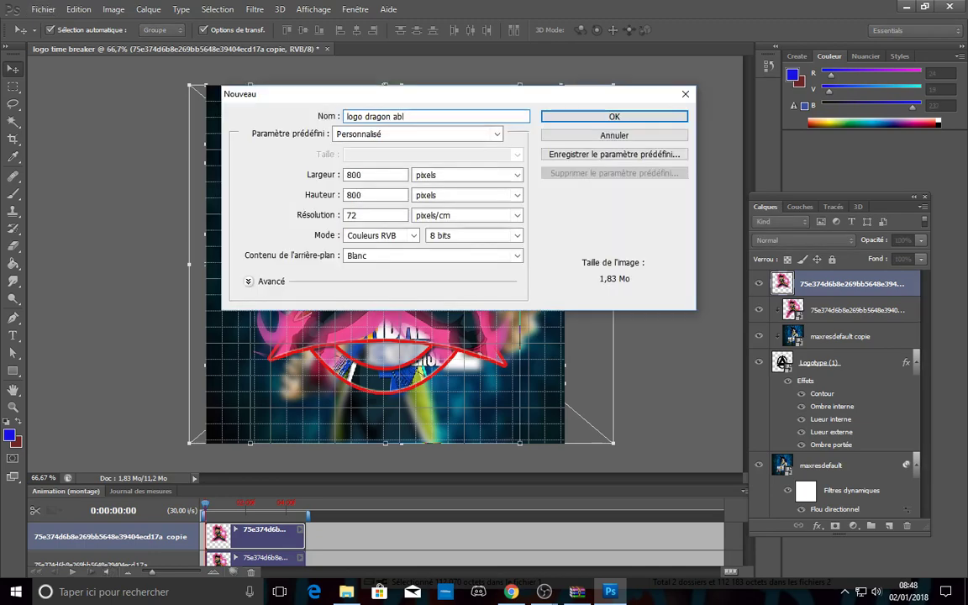
pyautogui.press('BackSpace')
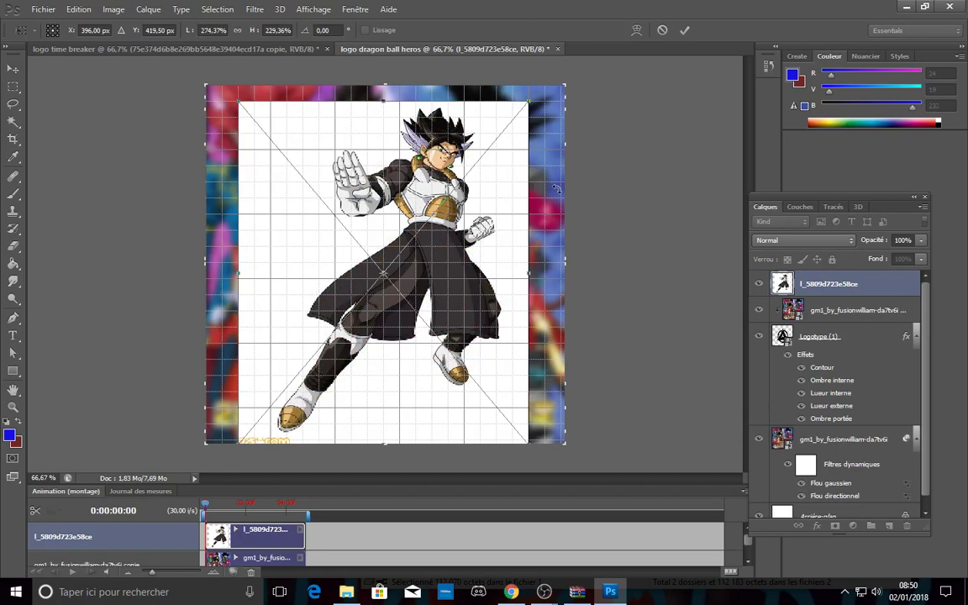
pyautogui.press('Return')
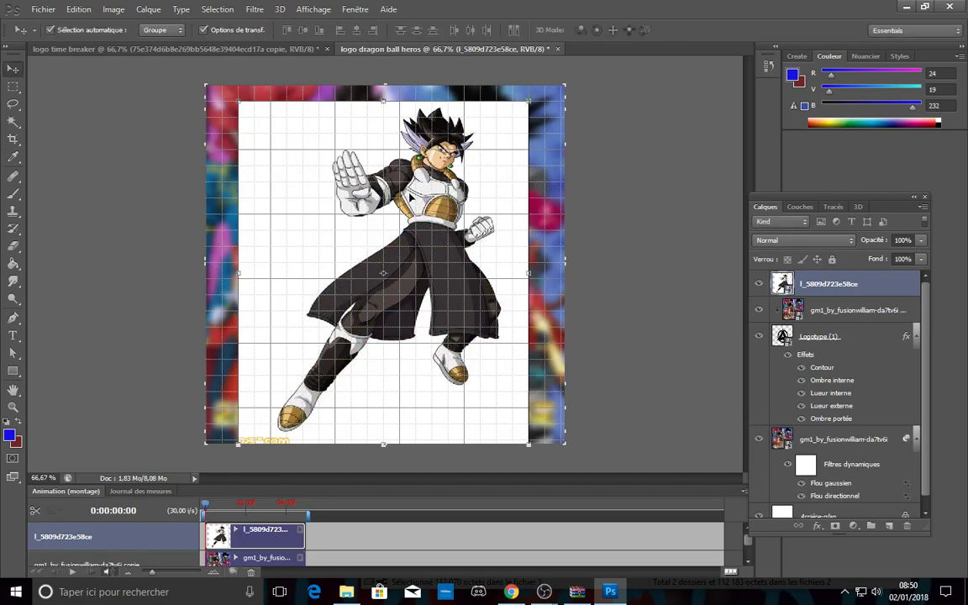